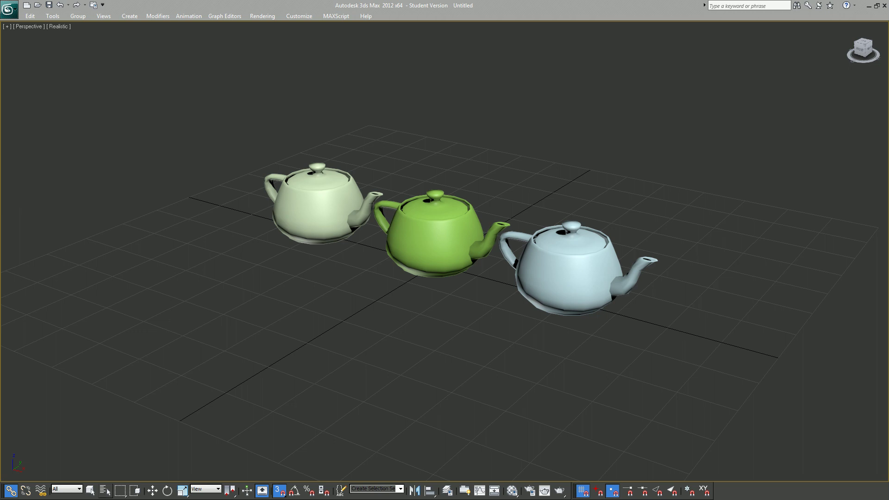
Step: Open the Select Parent object list and choose Teapot001 from it
click(105, 490)
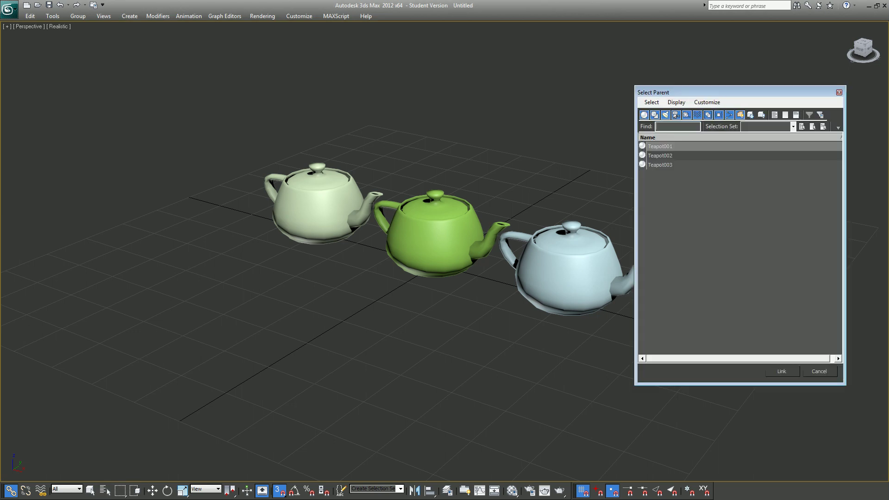
drag(713, 92, 724, 91)
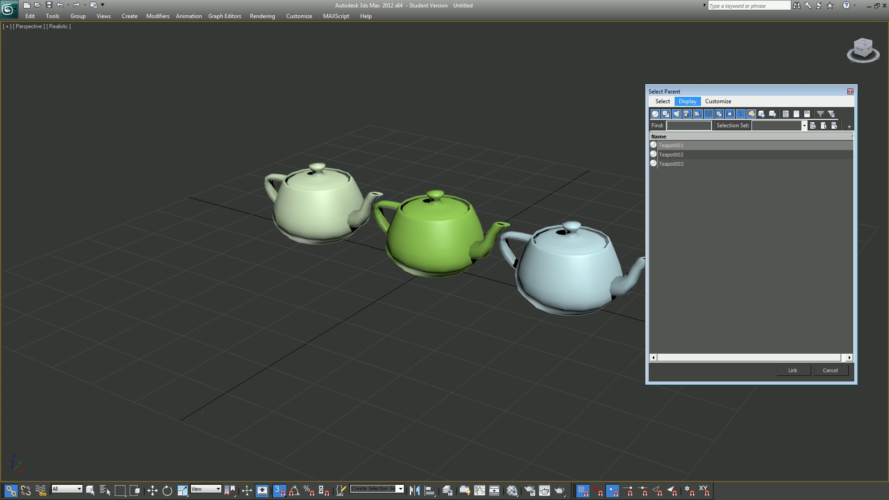
drag(741, 91, 677, 89)
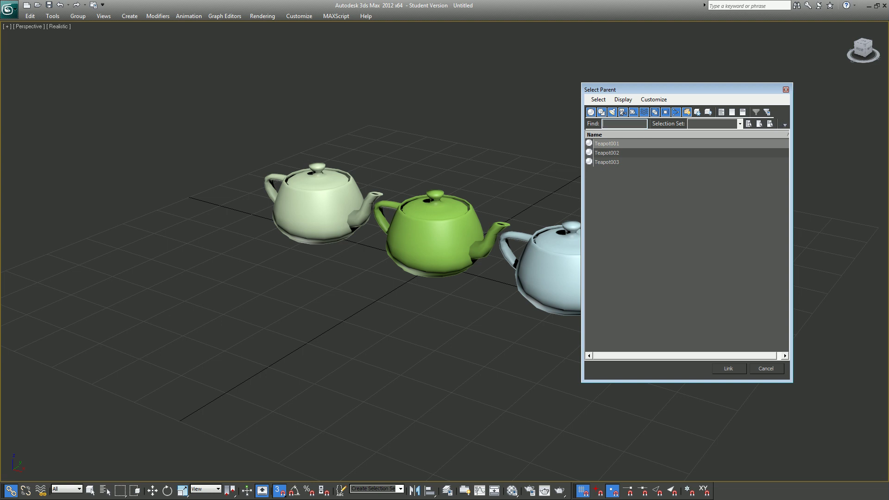
click(607, 143)
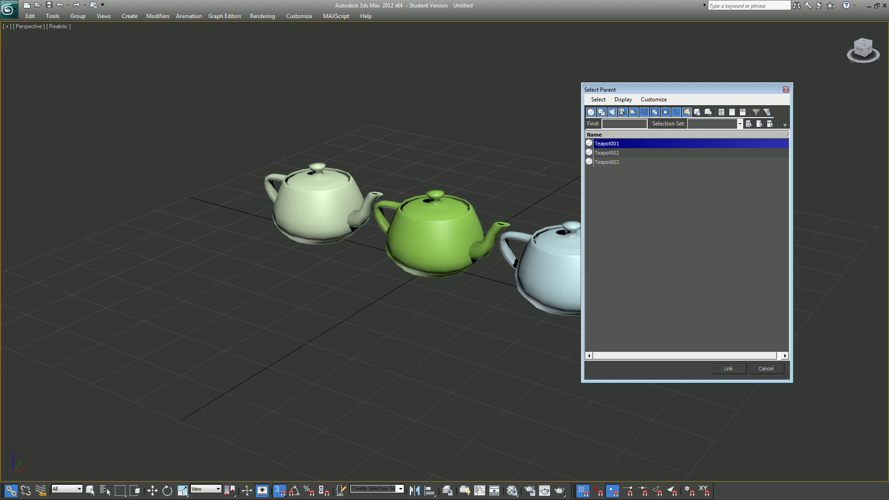
key(Return)
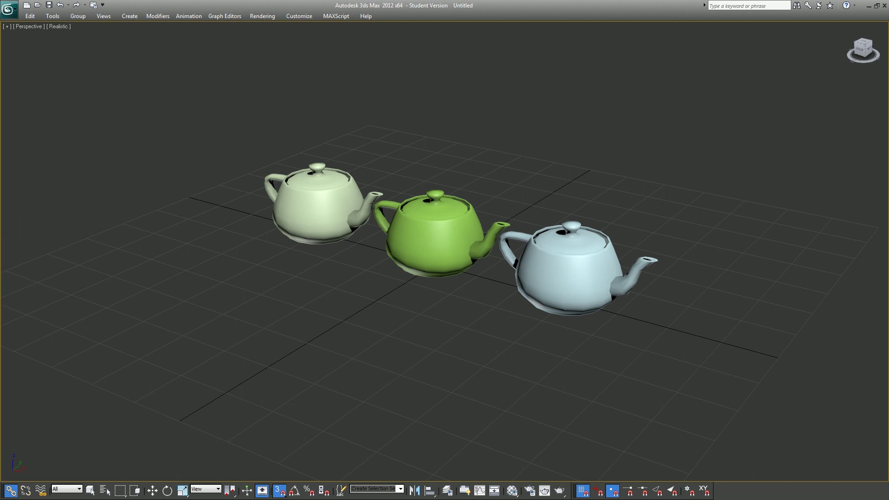
Step: Switch to the browser, examine the Outliner script page on ScriptSpot, and return to 3ds Max
key(alt+Tab)
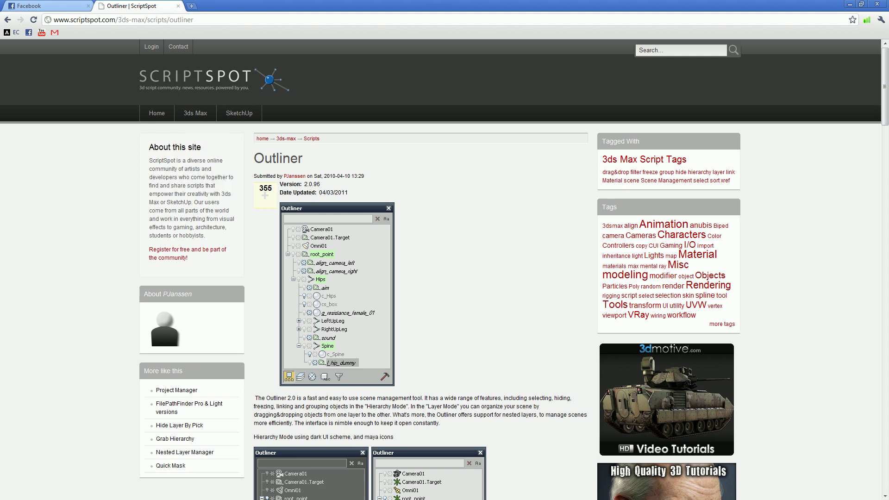
scroll(444, 269, down, 2)
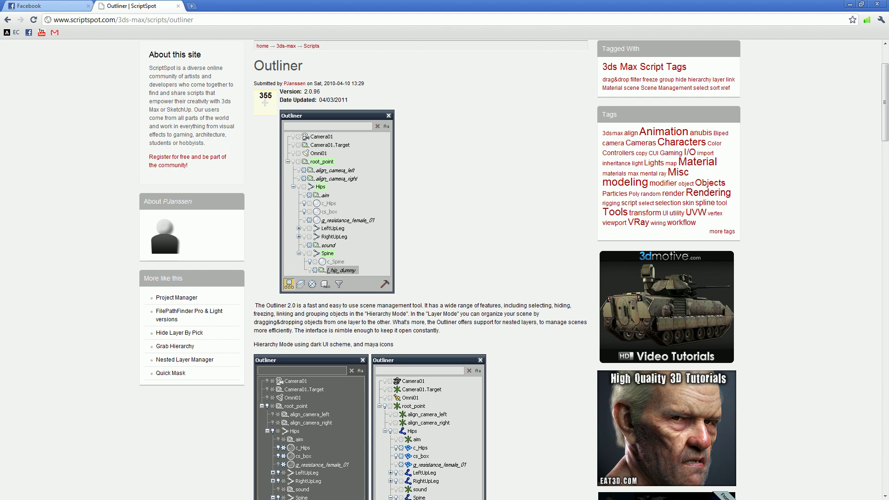
scroll(444, 268, up, 2)
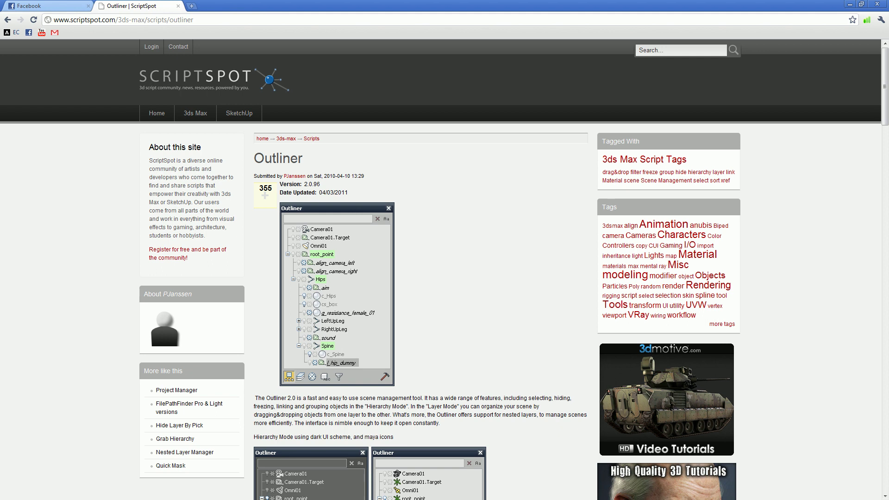
scroll(297, 253, down, 20)
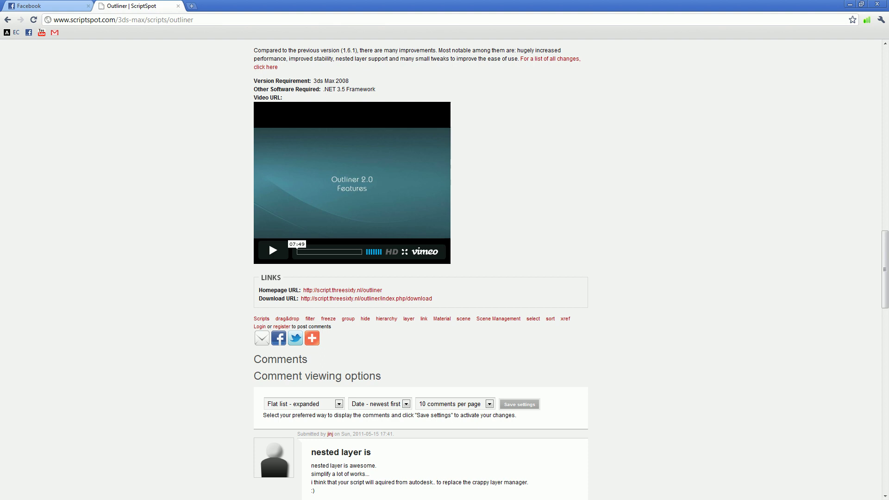
scroll(421, 268, up, 10)
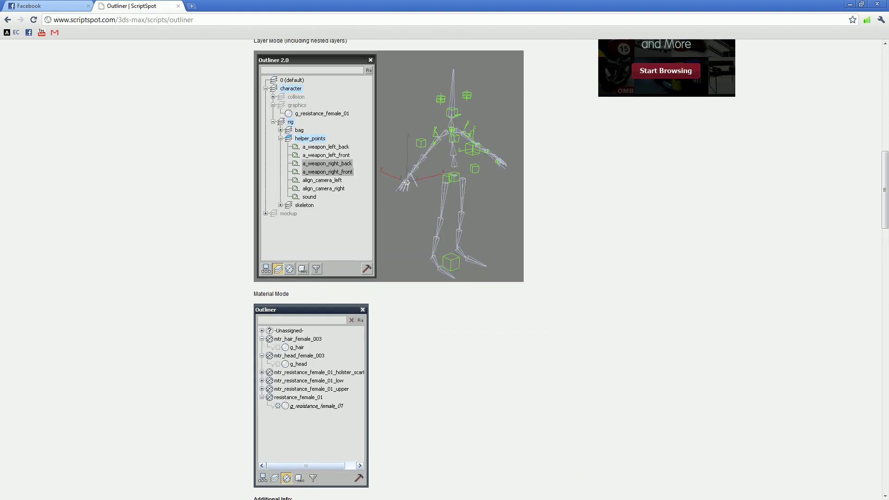
scroll(421, 269, up, 10)
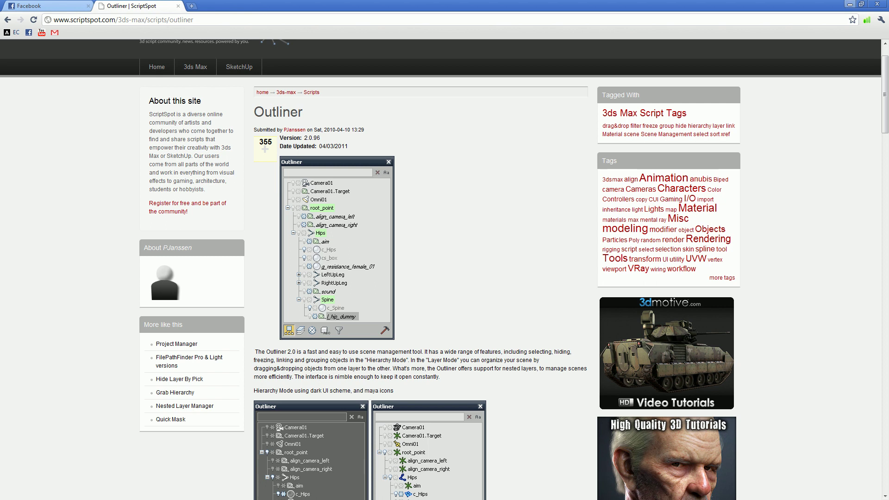
click(851, 5)
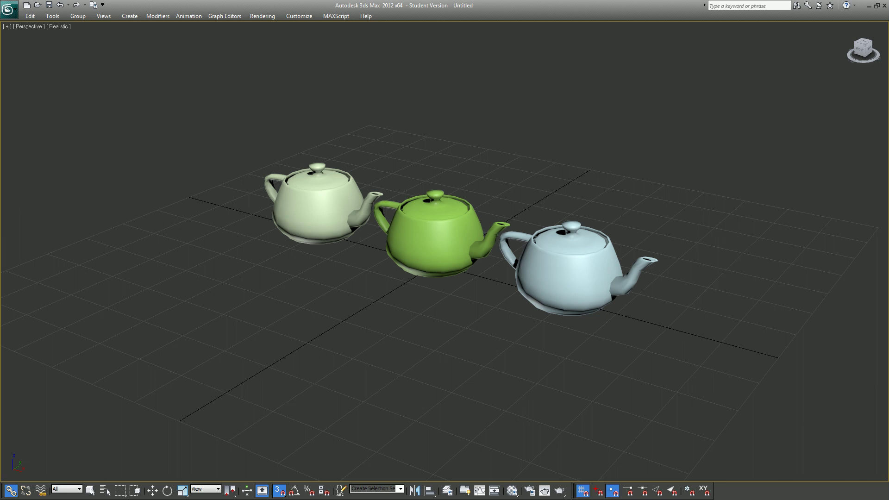
Step: Open the Outliner, make its window narrower and dock it on the Left
key(h)
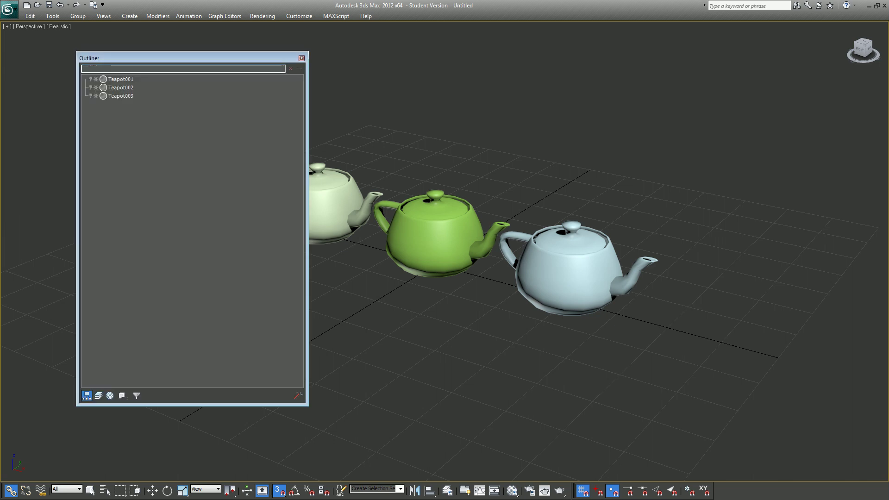
mouse_move(190, 58)
mouse_down()
mouse_move(181, 55)
mouse_move(186, 65)
mouse_up()
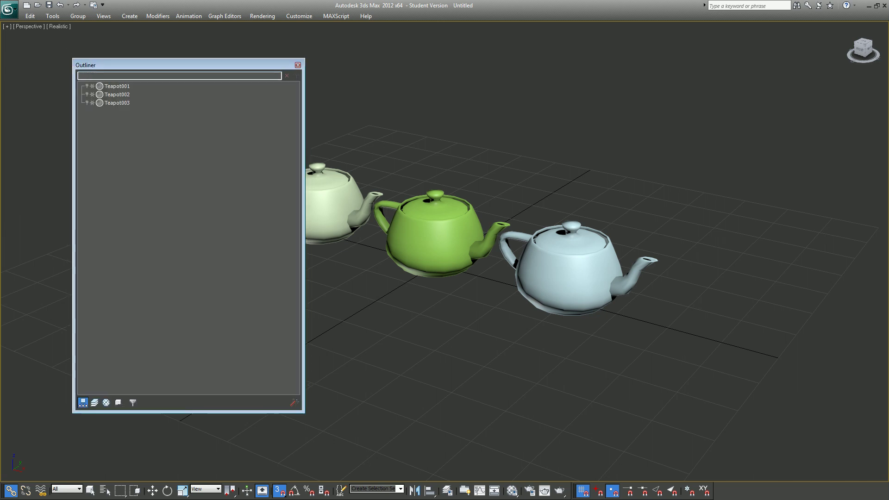
drag(305, 235, 200, 235)
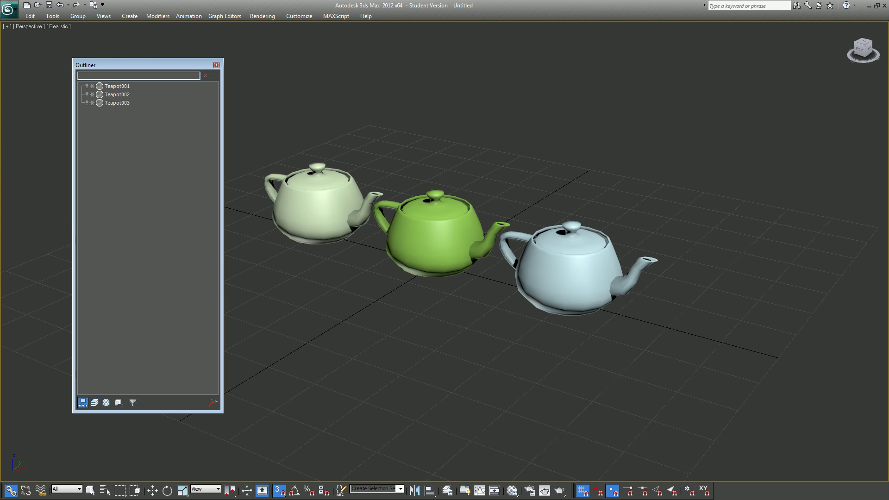
drag(200, 64, 181, 55)
right_click(181, 56)
mouse_move(203, 59)
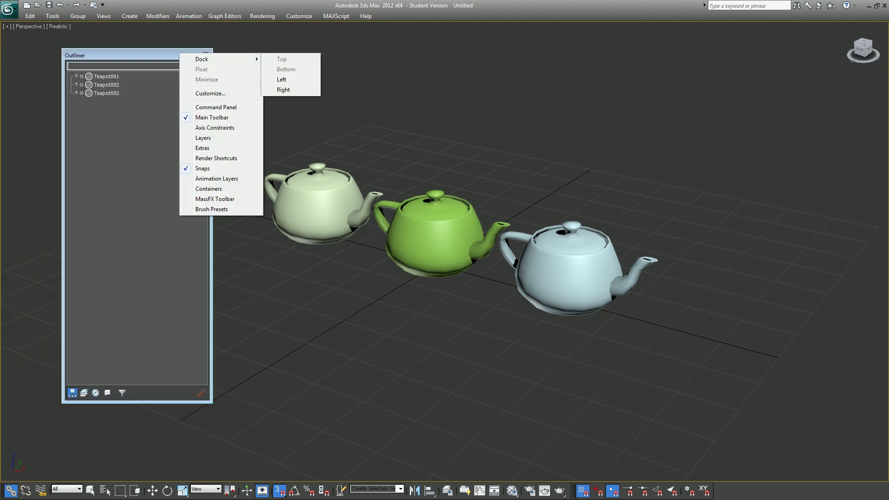
click(282, 79)
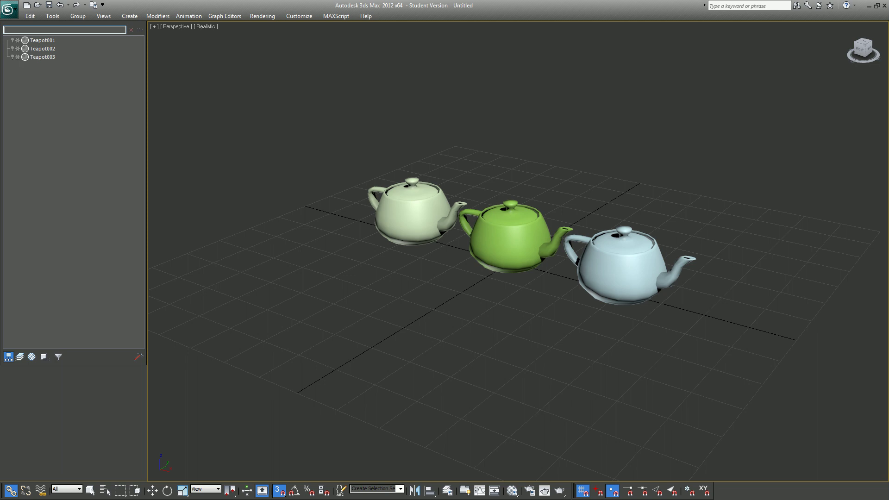
Step: Select Teapot001 in the Outliner and move the green teapot forward, out of line with the other two
click(42, 40)
click(43, 40)
key(Escape)
click(42, 40)
key(w)
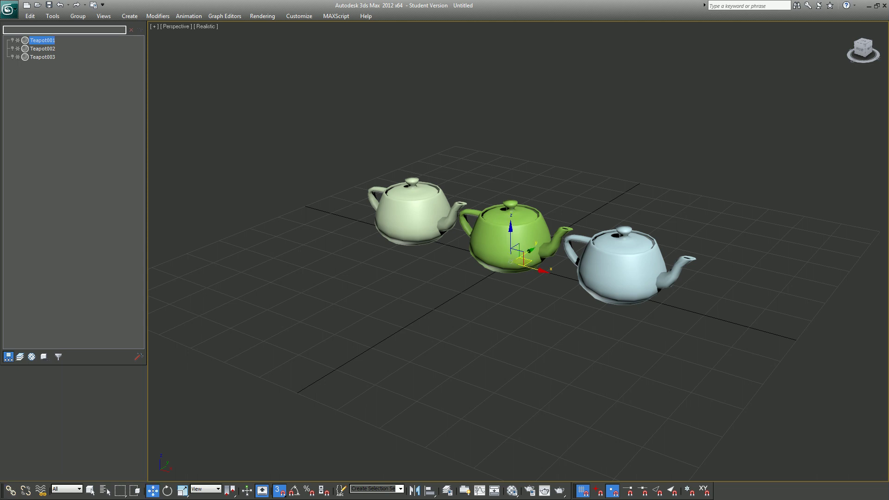
drag(516, 255, 439, 300)
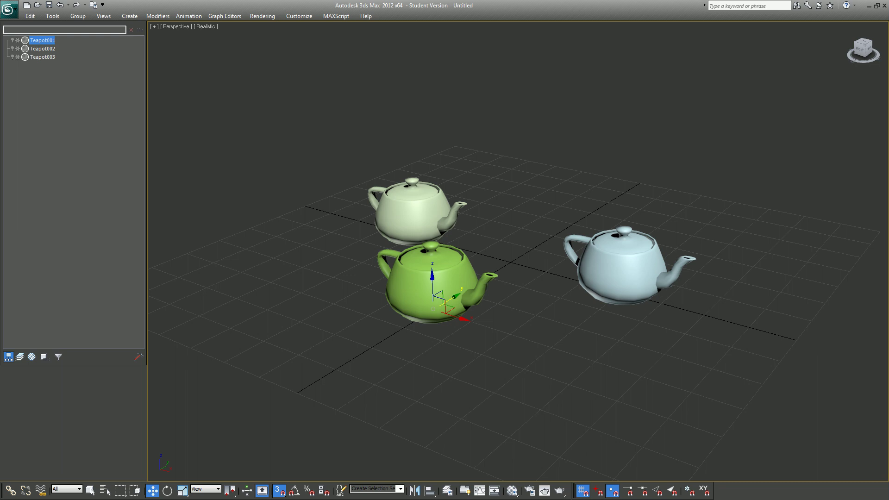
Step: Turn See-Through on for all three teapots in their Object Properties and switch it off again
shift+click(38, 57)
right_click(38, 57)
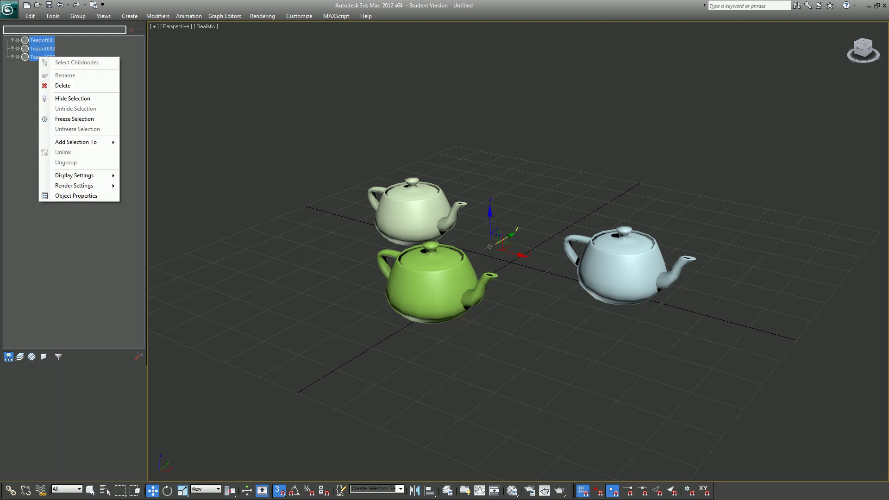
click(76, 196)
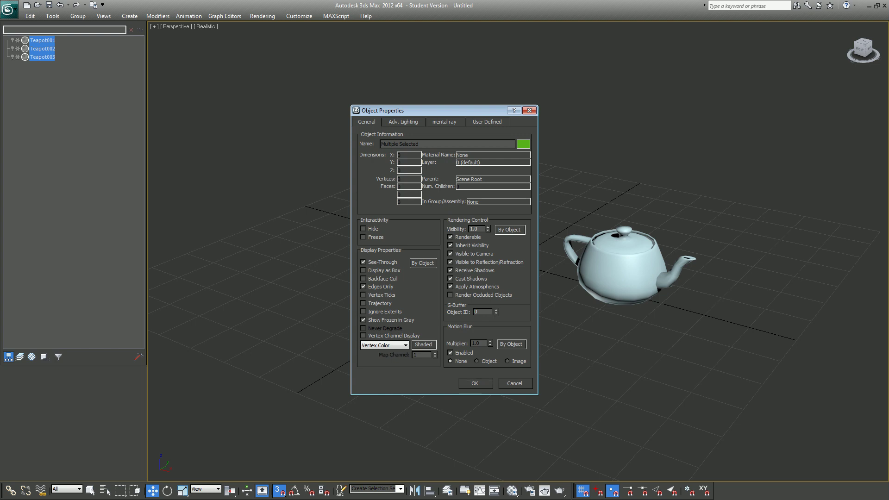
key(Return)
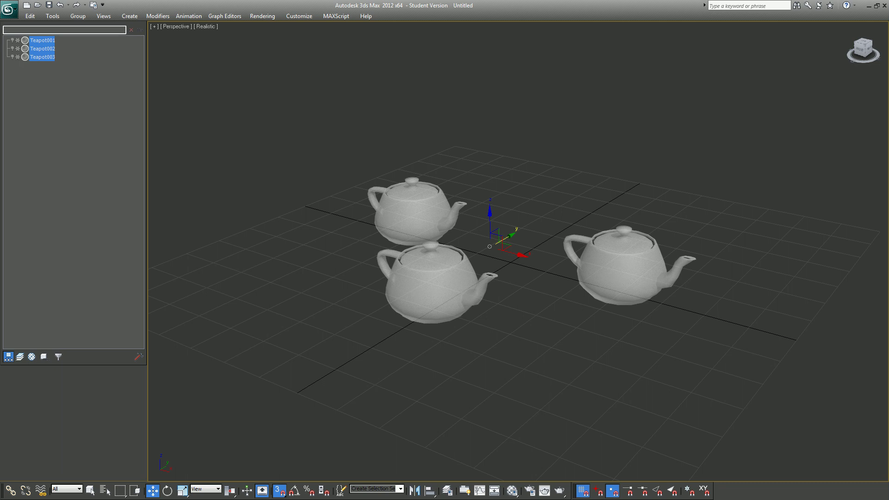
drag(293, 68, 732, 348)
key(alt+x)
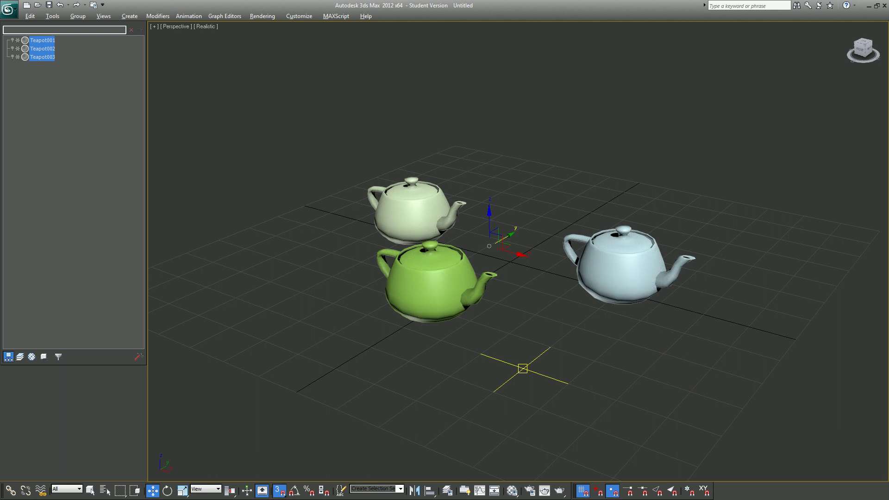
Step: Hide all three teapots from the Outliner and unhide only Teapot001
right_click(48, 41)
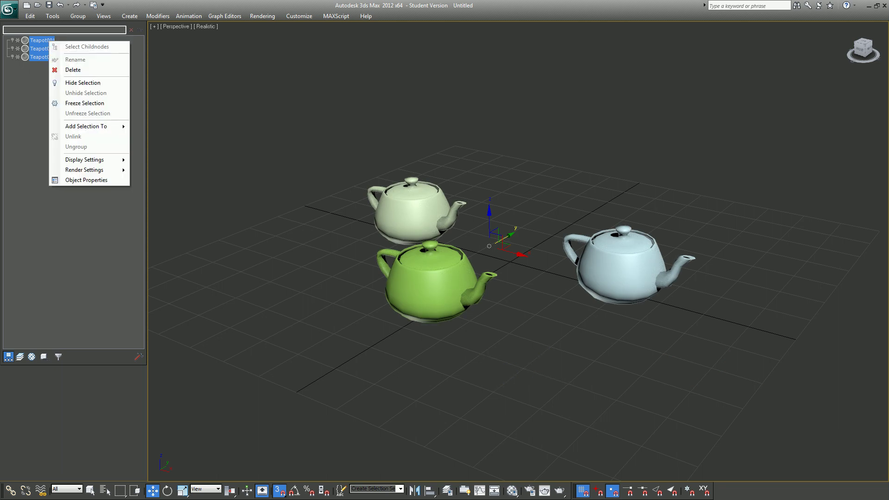
click(83, 83)
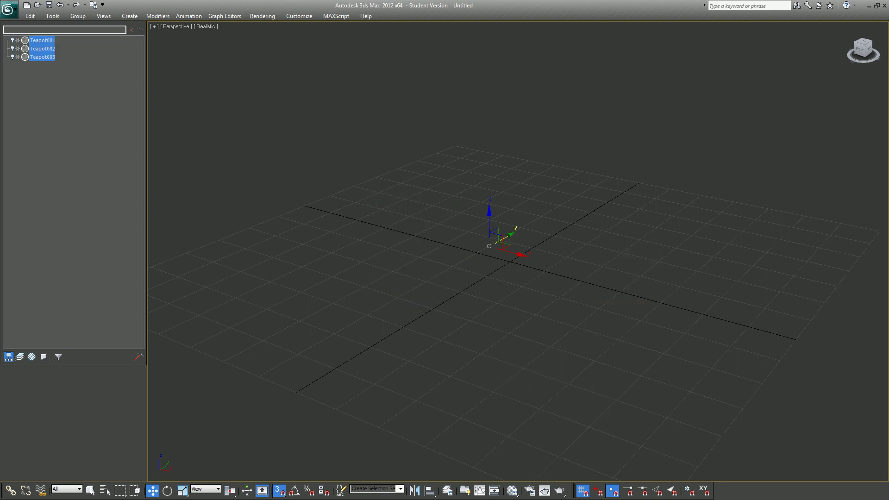
click(42, 40)
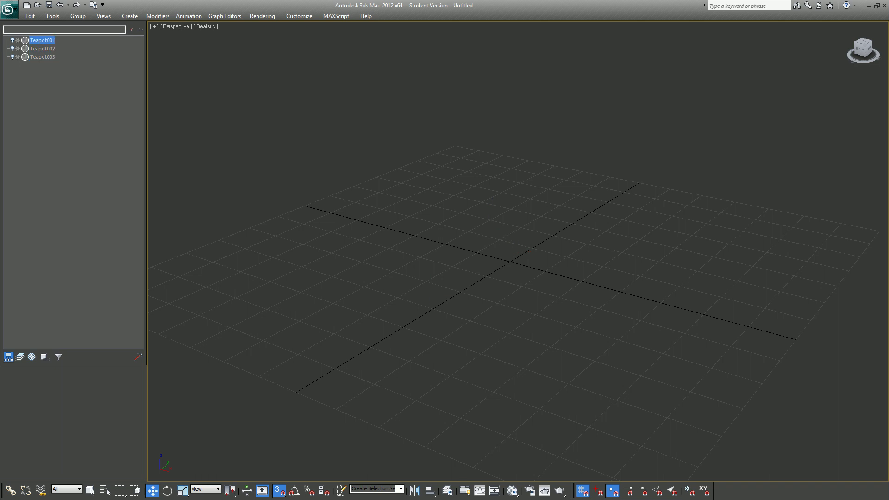
right_click(46, 41)
click(83, 94)
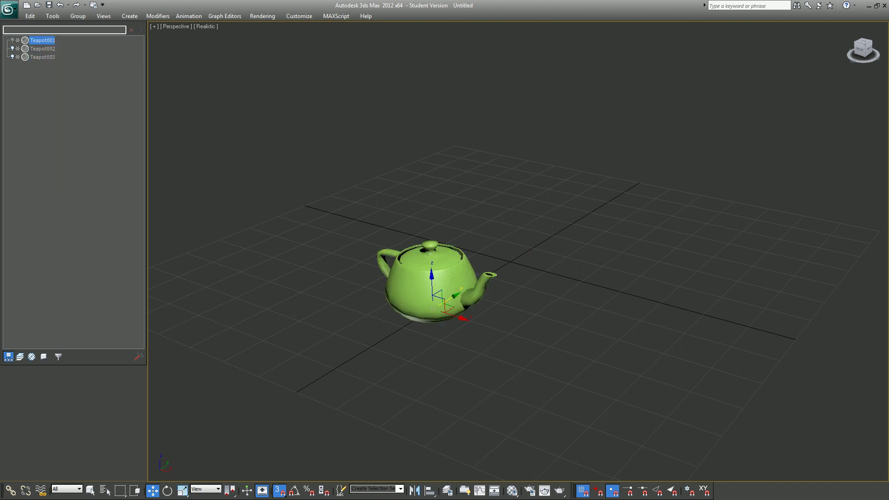
Step: Select all three teapots in the Outliner and unhide the selection
shift+click(42, 57)
right_click(41, 58)
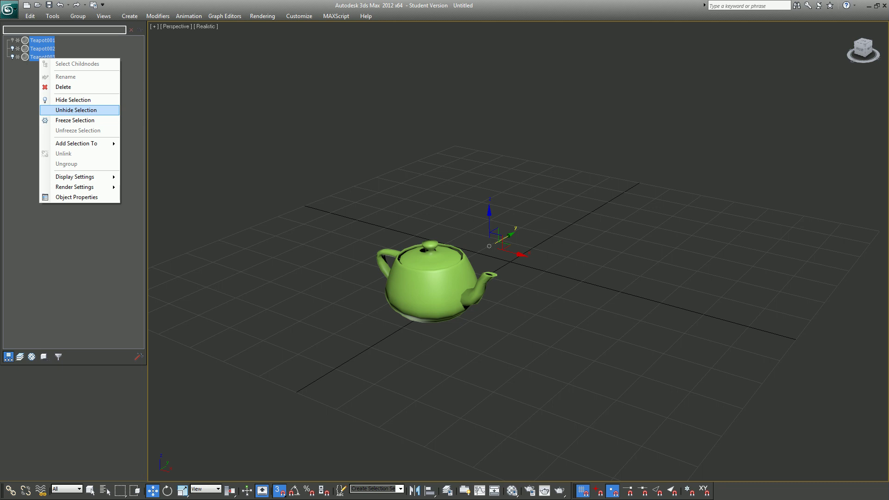
click(76, 110)
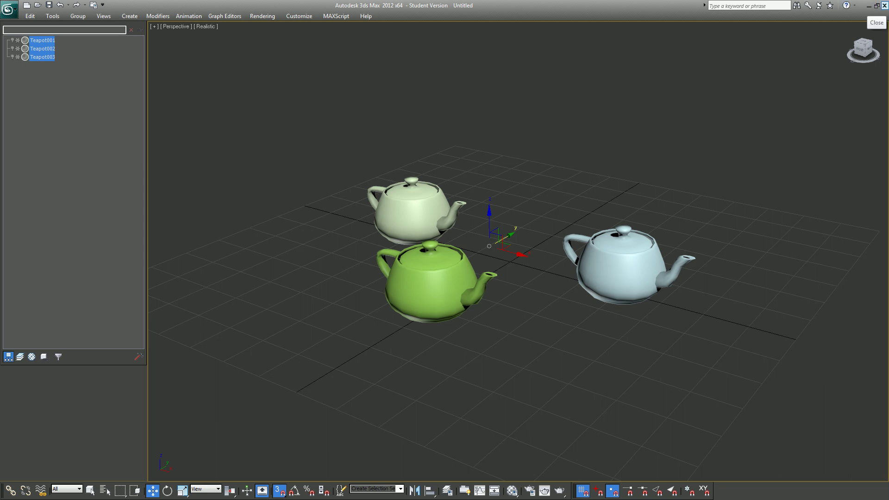
Step: Close the teapot scene without saving its changes
click(884, 5)
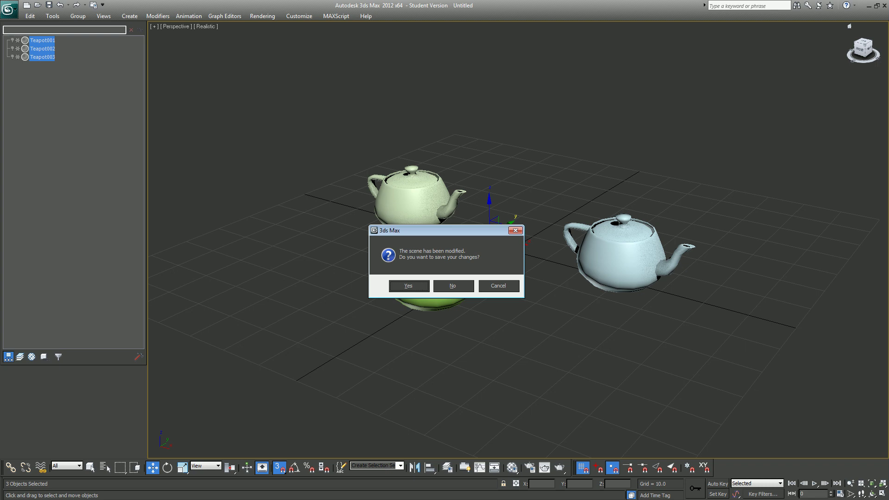
click(453, 286)
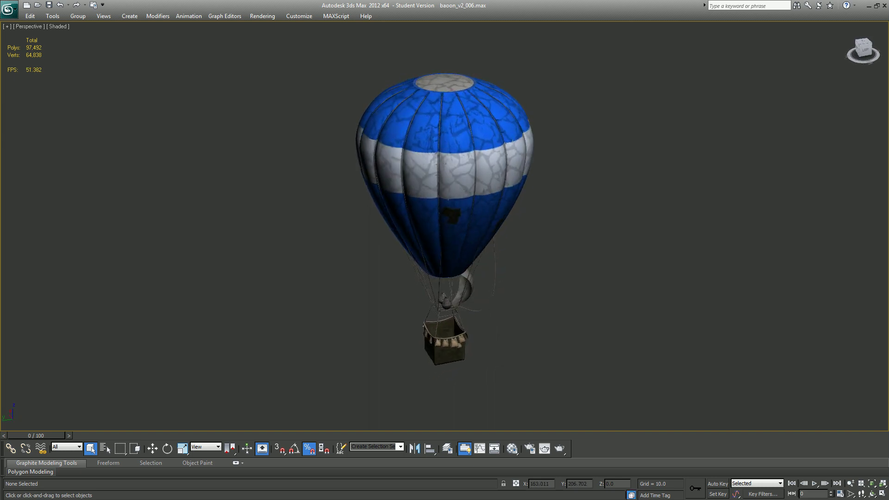
Step: Open the Outliner in the hot-air balloon scene and dock it on the Left
key(h)
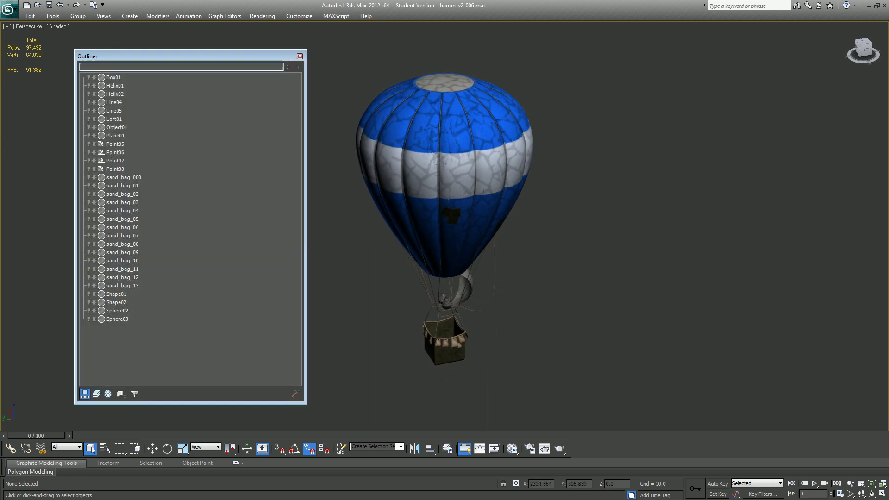
right_click(150, 57)
mouse_move(185, 63)
click(253, 83)
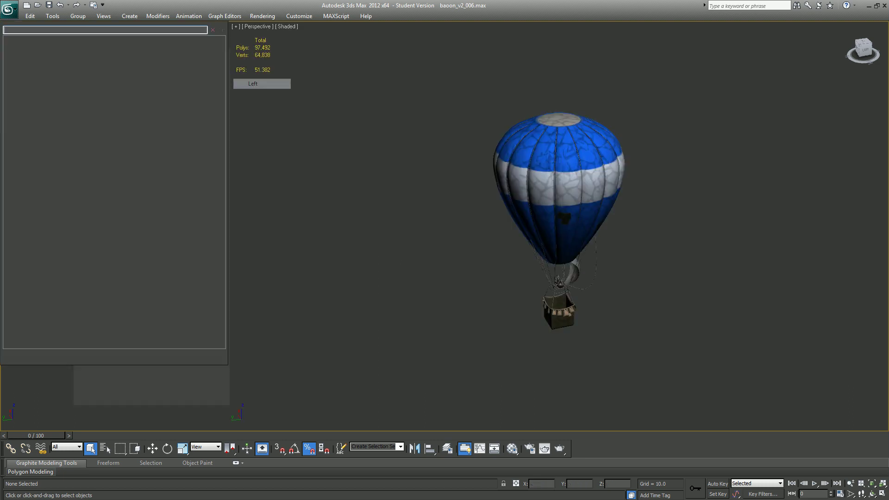
scroll(555, 236, up, 6)
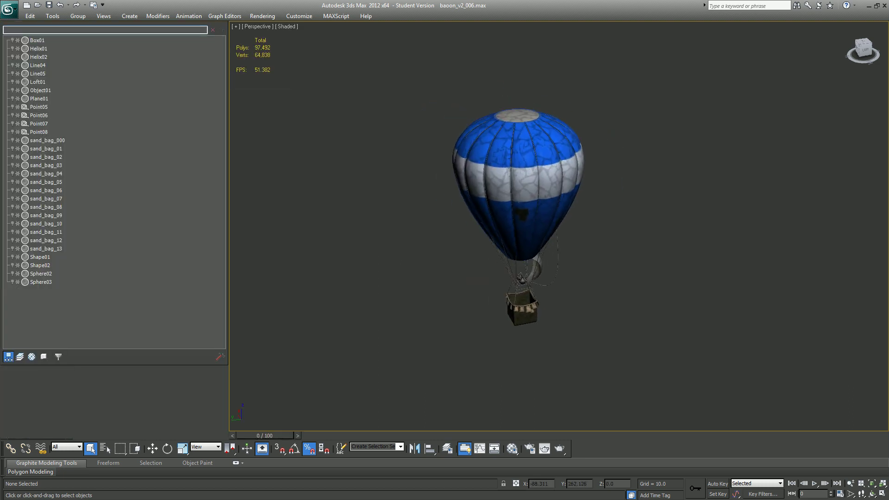
alt+middle_drag(556, 232, 590, 243)
scroll(556, 231, down, 4)
click(9, 8)
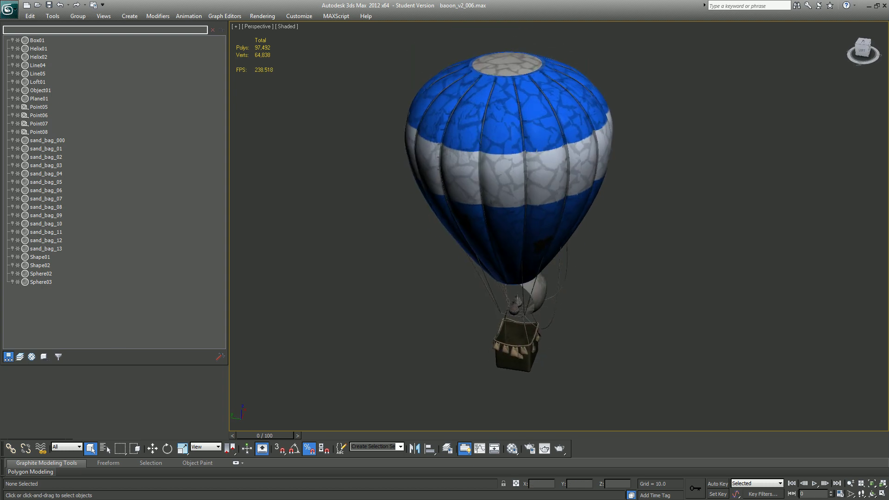
Step: Reset the balloon scene without saving its changes and reopen baoon_v2_006.max
click(29, 49)
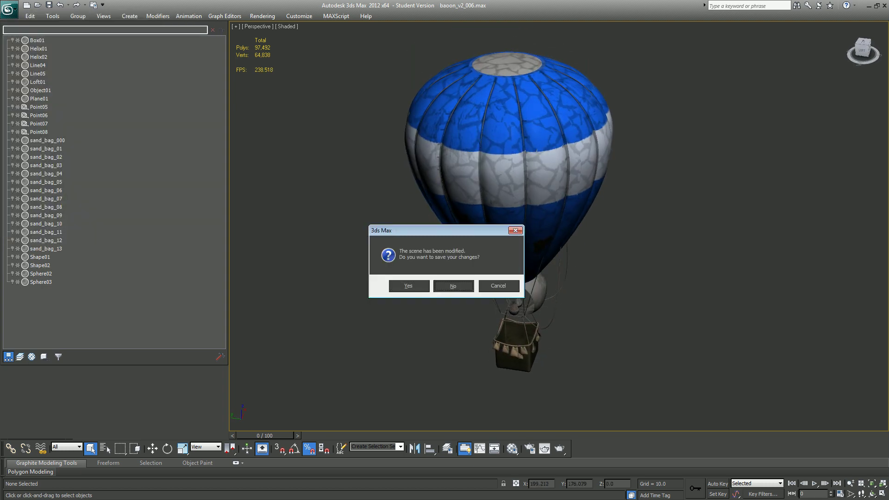
key(Return)
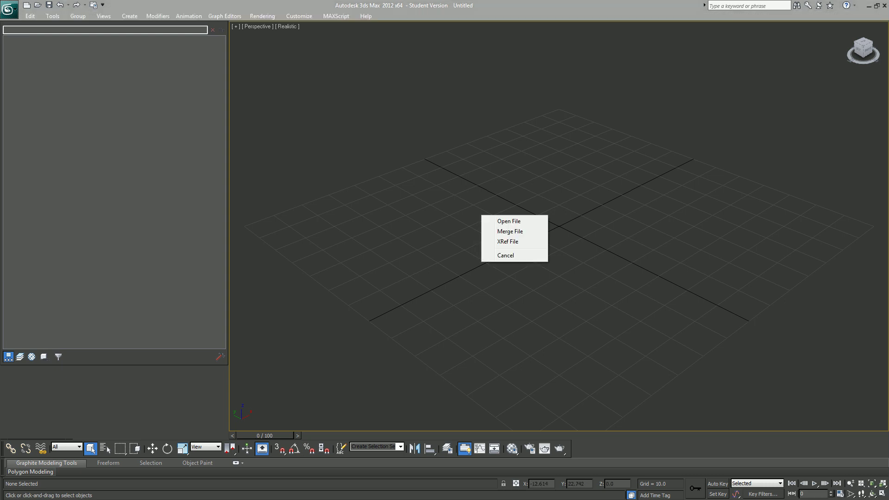
click(509, 222)
key(Return)
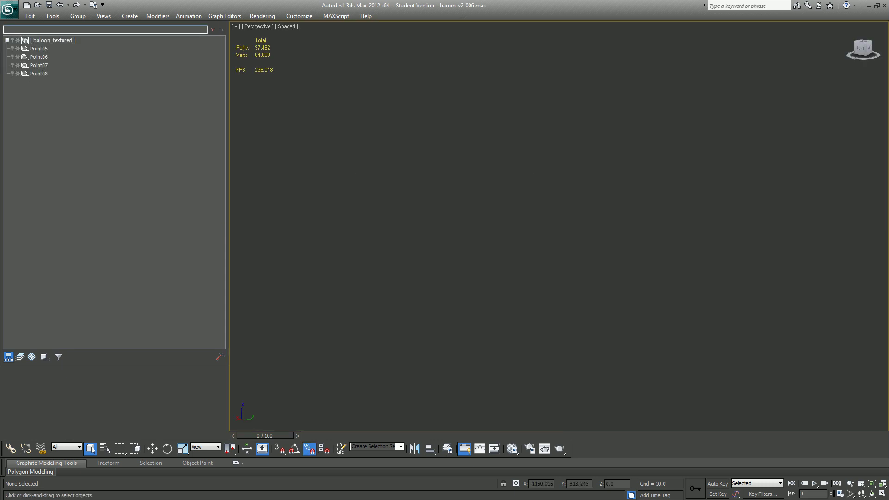
Step: Unfreeze all and unhide all objects in the reopened balloon scene
right_click(454, 207)
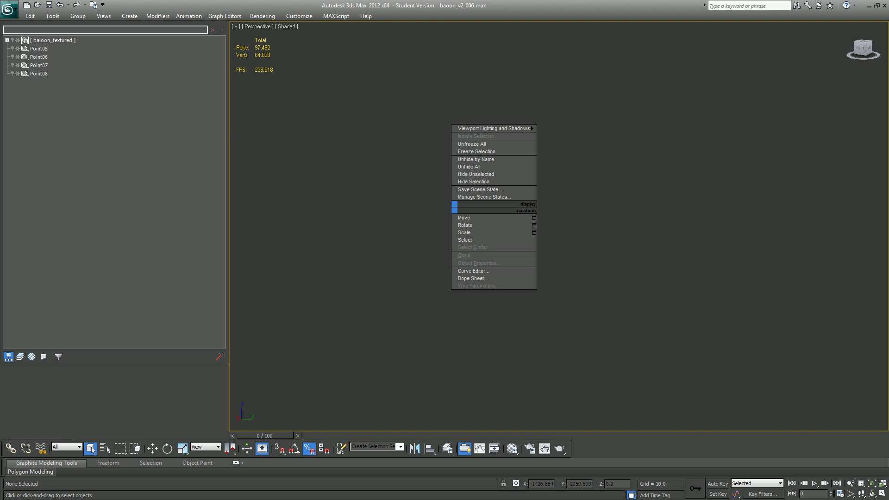
click(472, 144)
right_click(448, 179)
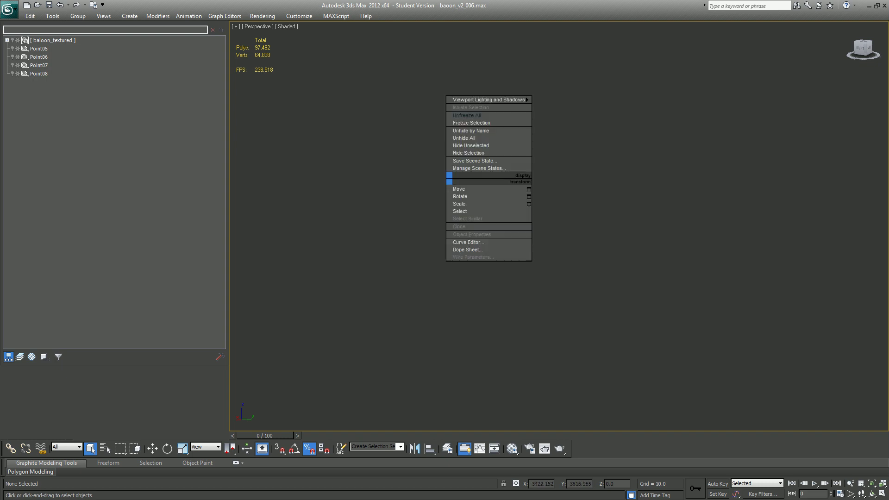
click(464, 138)
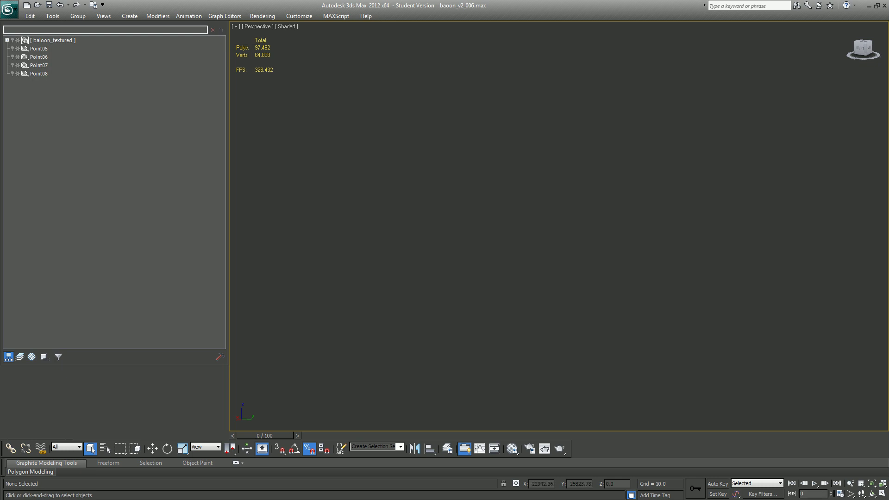
Step: Reset to an empty scene with the Perspective view maximized and the Outliner closed
key(h)
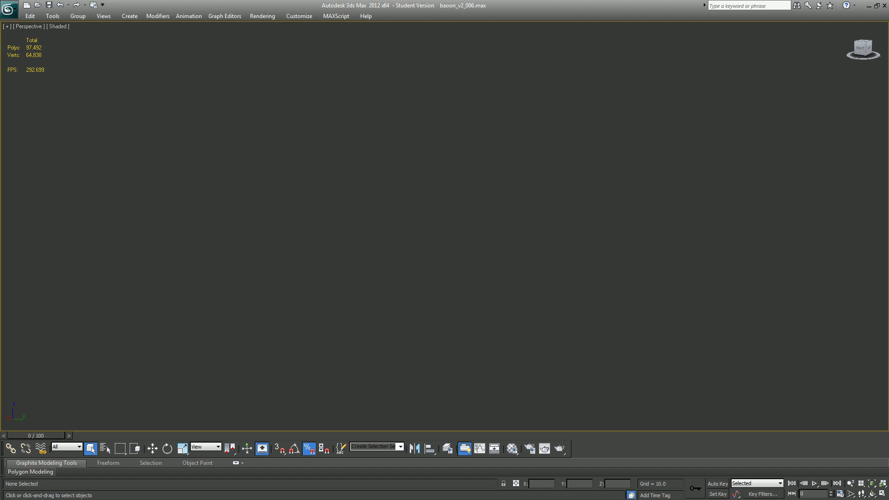
click(8, 8)
click(32, 49)
click(419, 269)
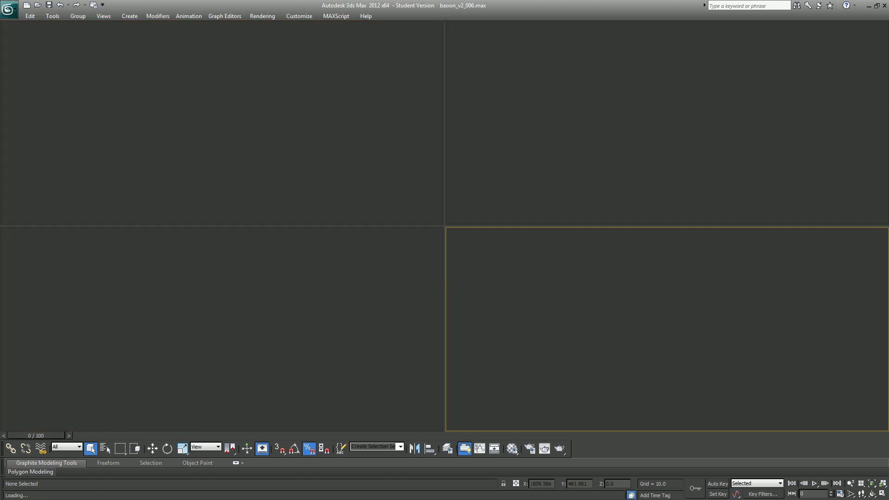
key(alt+w)
key(h)
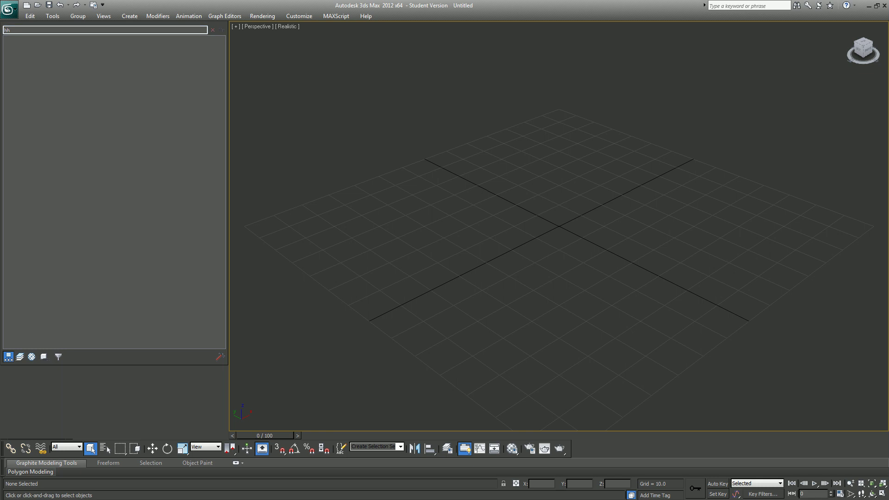
key(h)
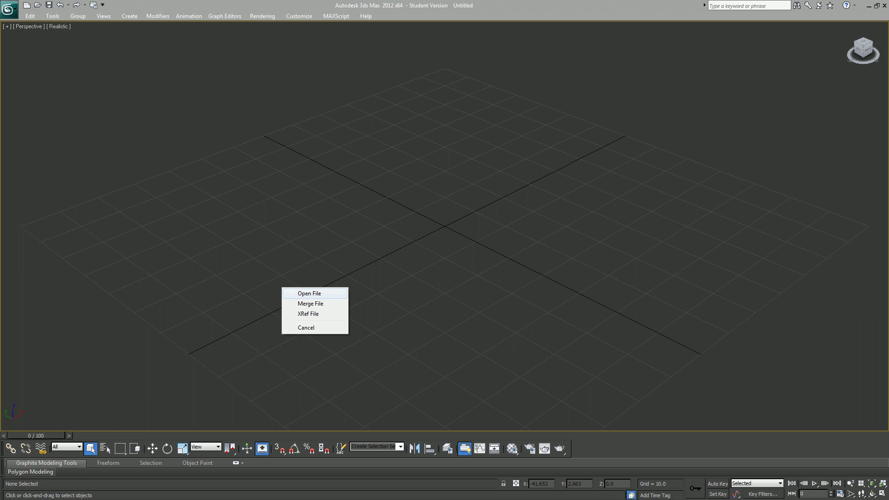
Step: Open baoon_v2_006.max again, adopting the file's Gamma and LUT settings, and select the balloon group
click(306, 293)
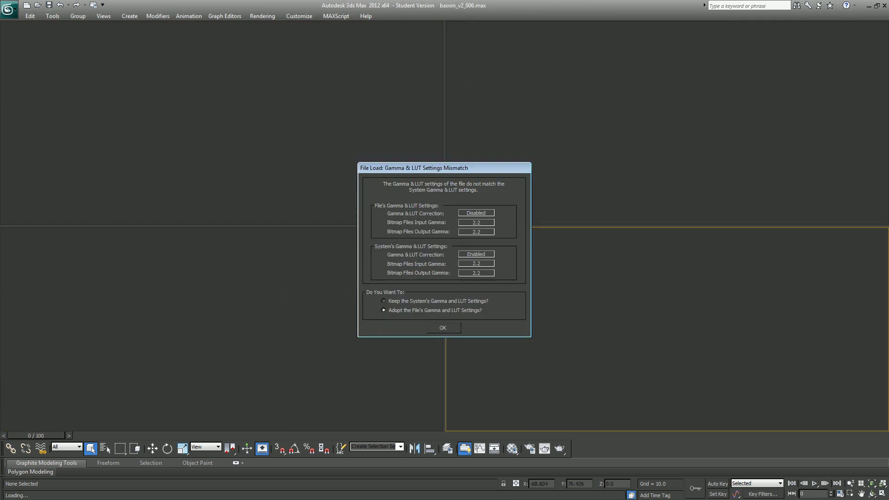
click(443, 327)
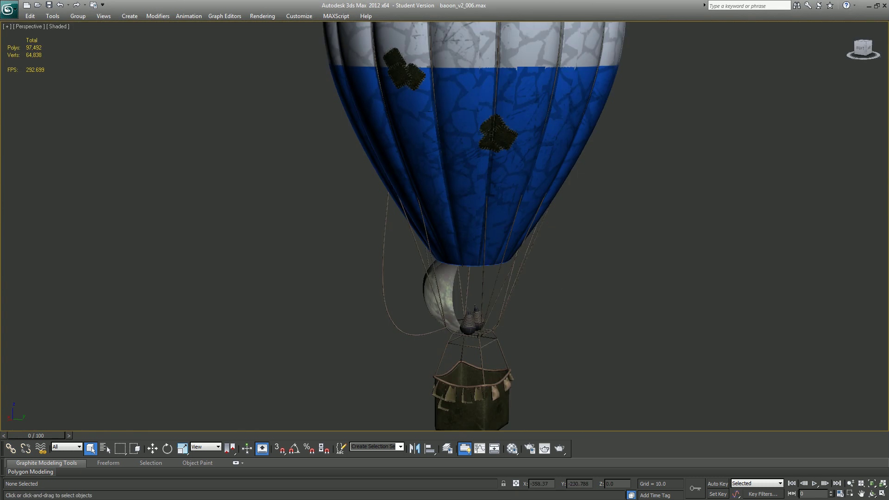
alt+middle_drag(445, 227, 602, 250)
middle_drag(462, 203, 447, 224)
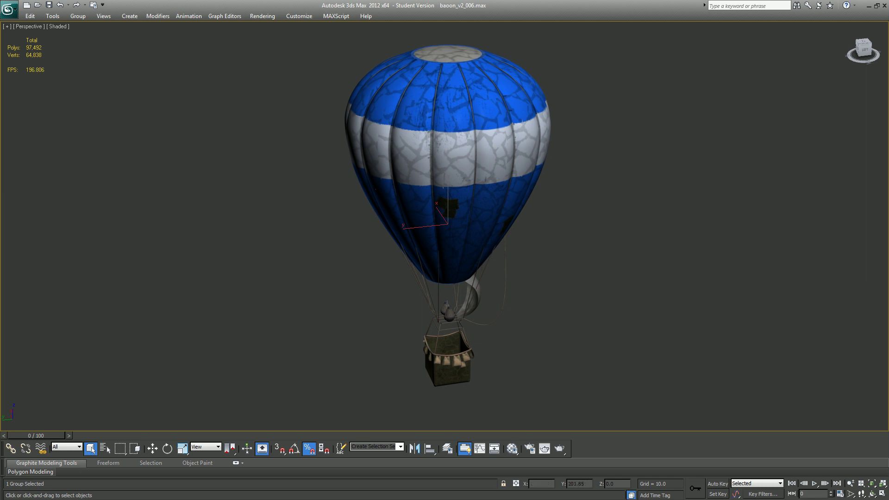
mouse_move(445, 185)
alt+middle_down()
mouse_move(486, 185)
mouse_move(442, 186)
alt+middle_up()
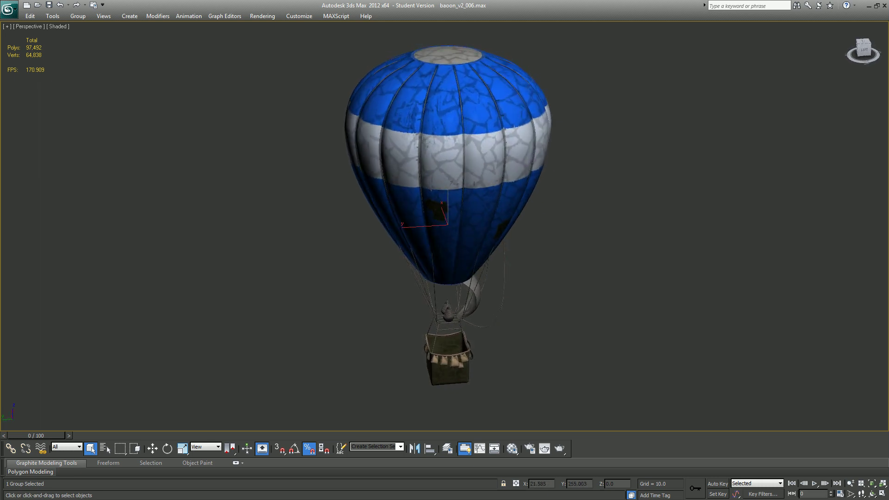